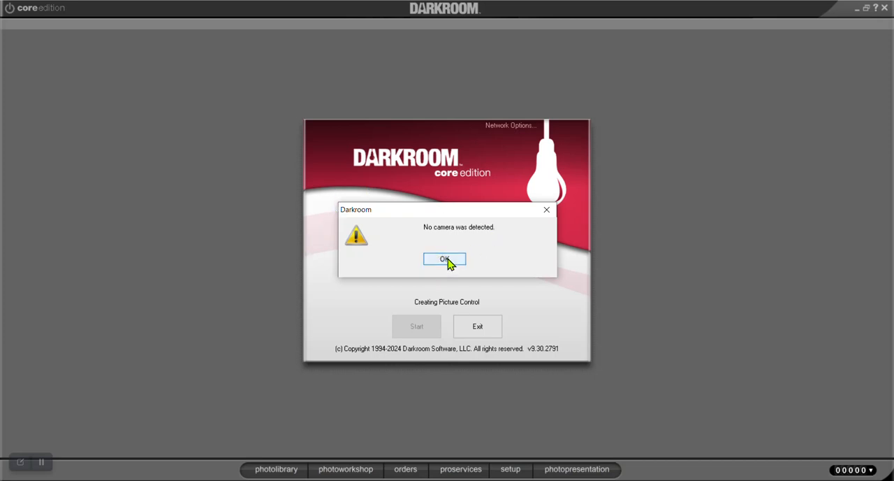
Dismiss the camera notices and start Darkroom to reach the photo library
click(449, 260)
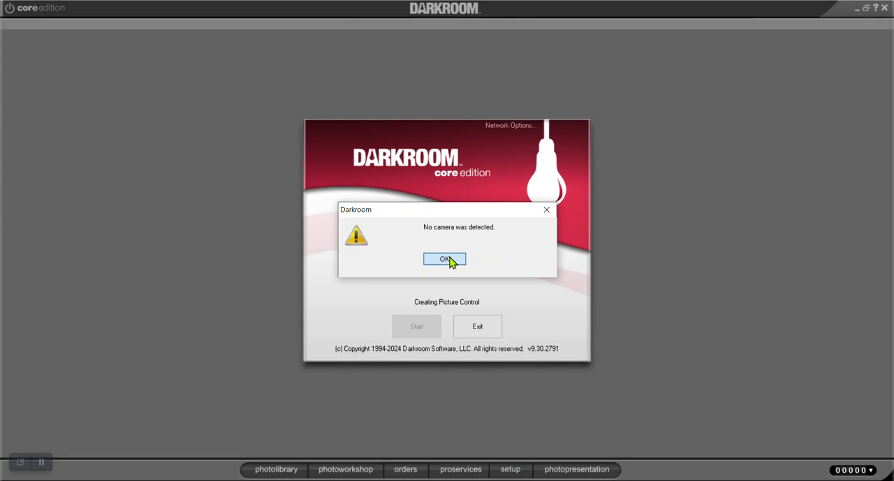
click(445, 259)
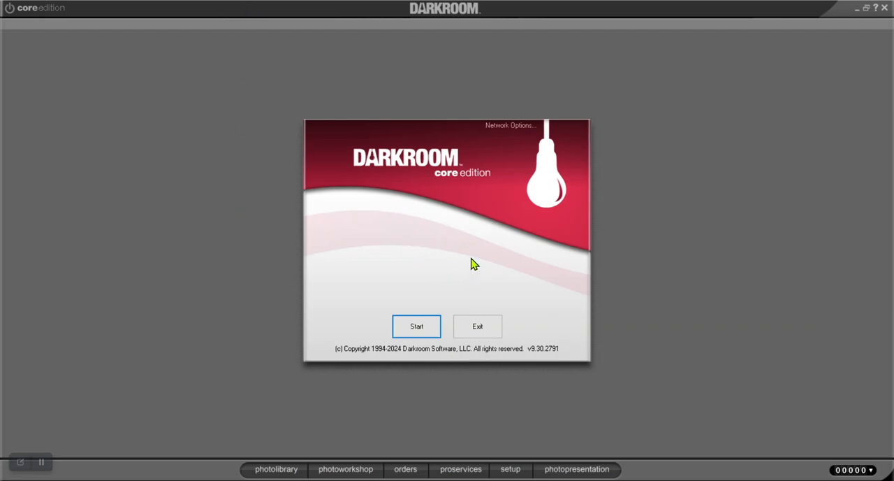
click(423, 324)
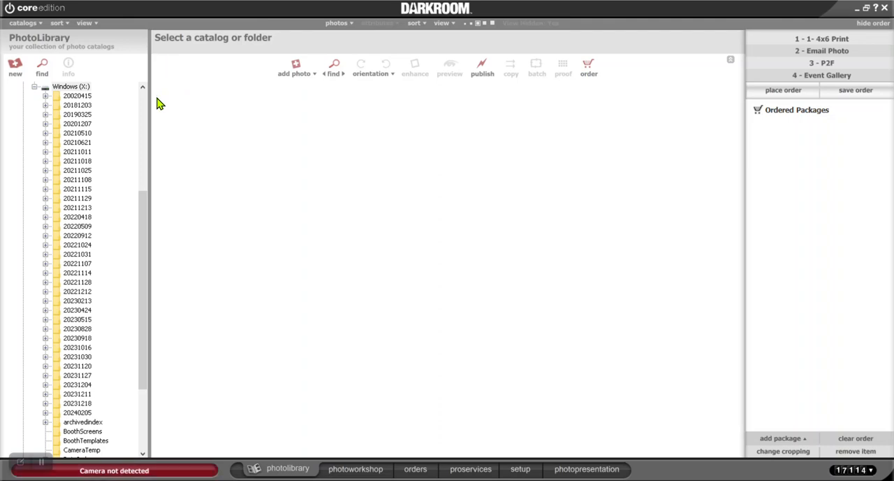
Examine the photo library's folder tree, including the dated folders on the Windows (X:) drive and the Libraries folder
scroll(145, 202, up, 1)
drag(145, 202, 146, 93)
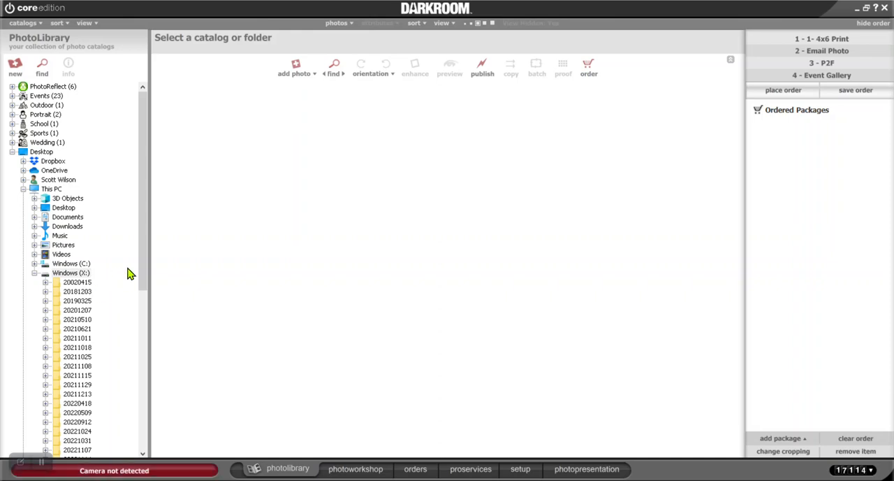
drag(147, 238, 165, 373)
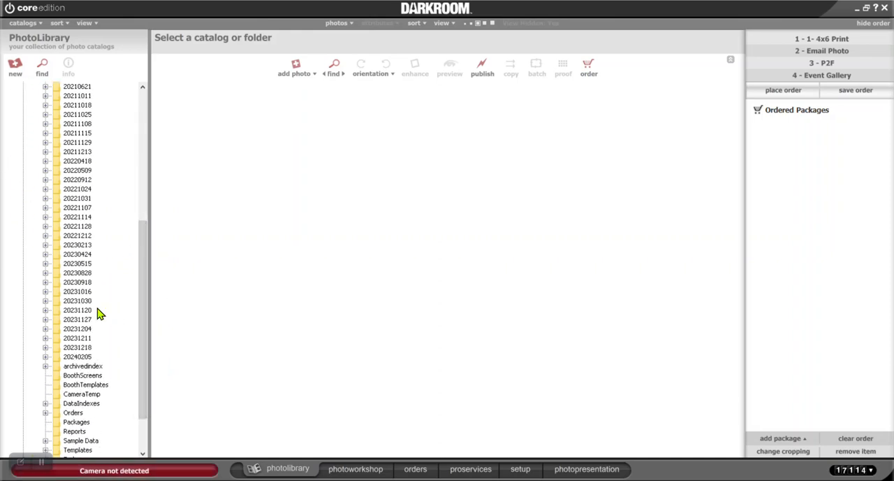
drag(144, 291, 116, 166)
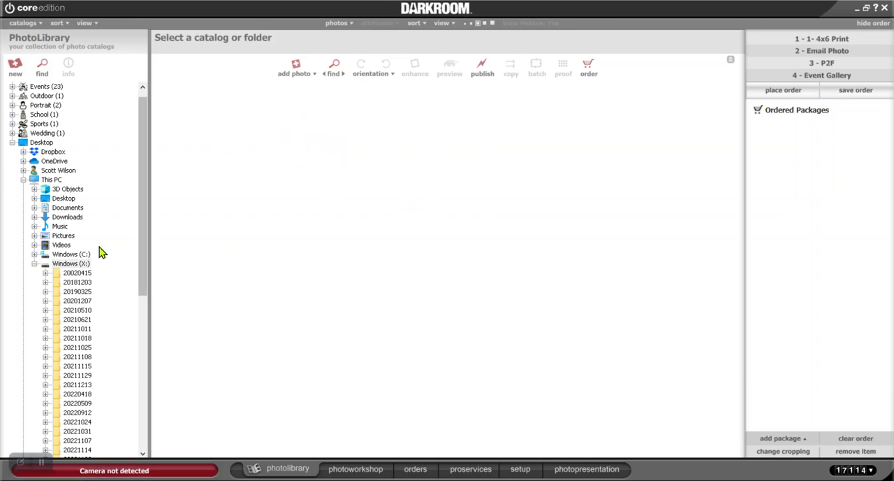
click(34, 264)
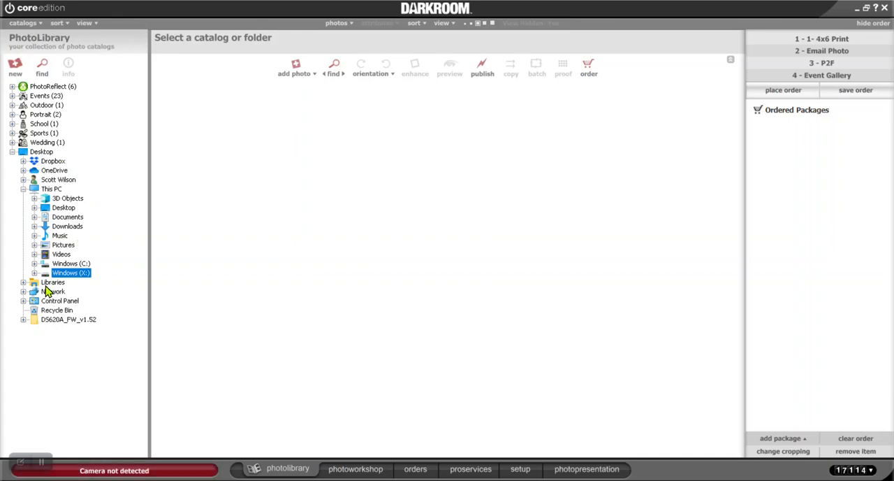
click(24, 281)
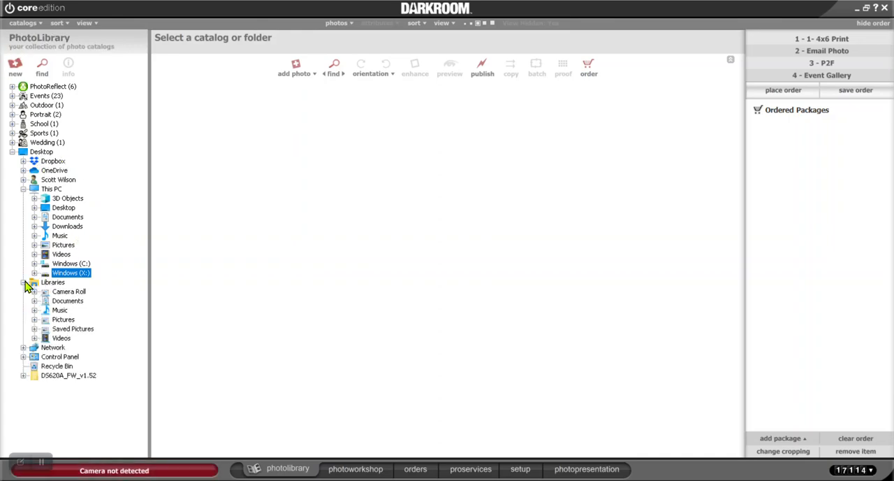
click(24, 282)
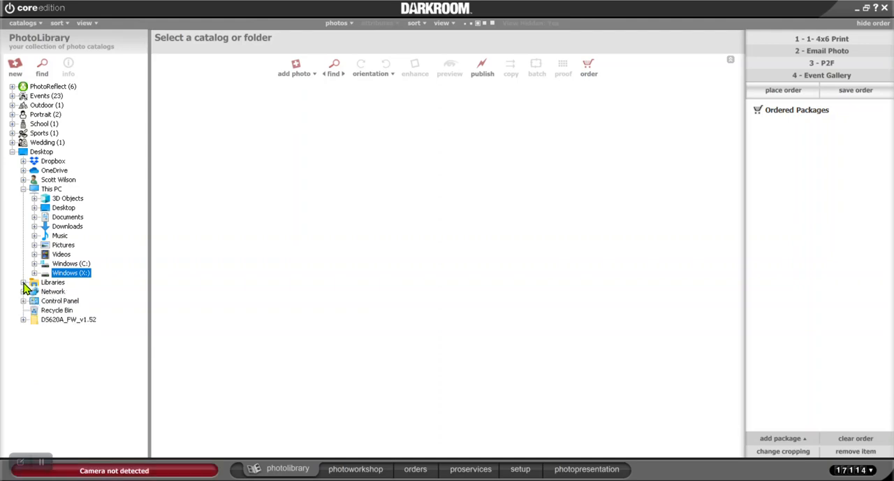
click(35, 274)
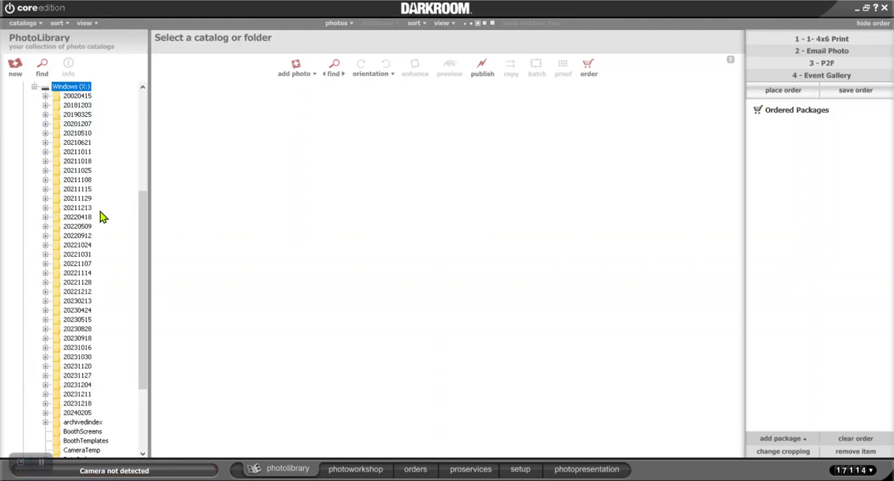
drag(144, 226, 142, 109)
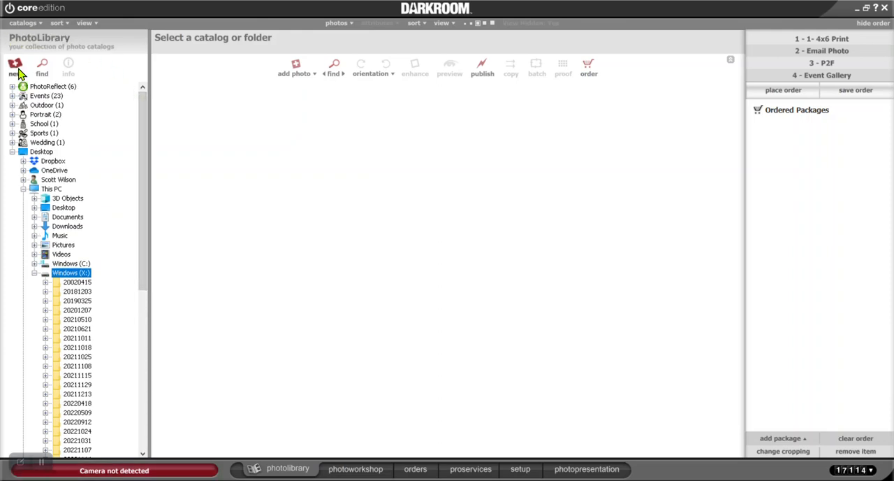
Look through the PhotoReflect, Events, Outdoor and Portrait categories, listing the catalogs in PhotoReflect and Events
click(12, 86)
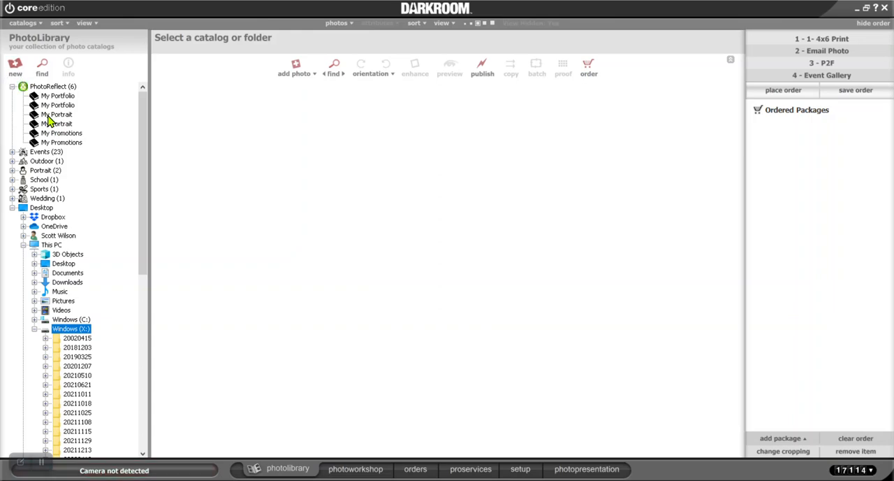
click(42, 86)
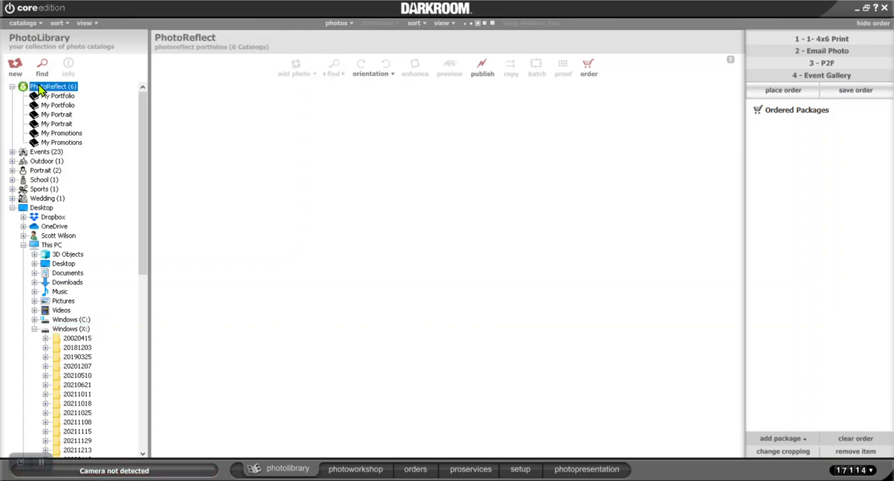
click(45, 152)
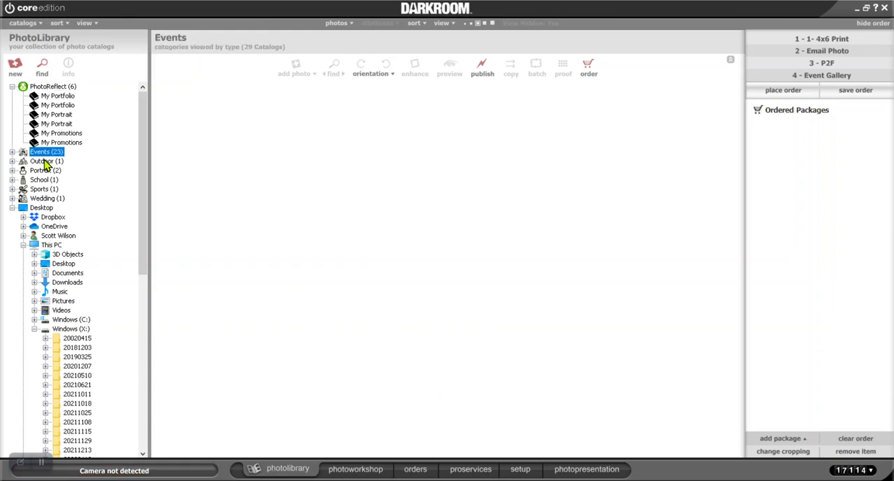
click(47, 162)
click(48, 172)
click(12, 152)
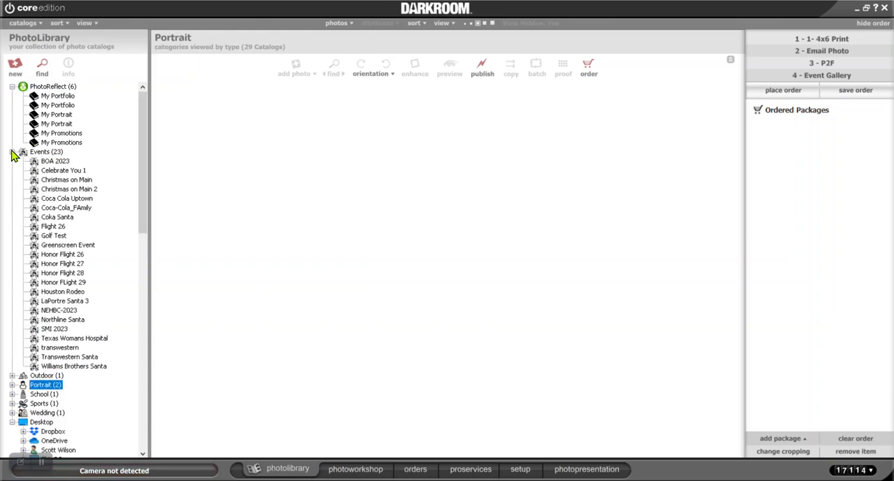
Create a new photo catalog of type Event named Test, keeping the default city, state, country and dates
click(41, 151)
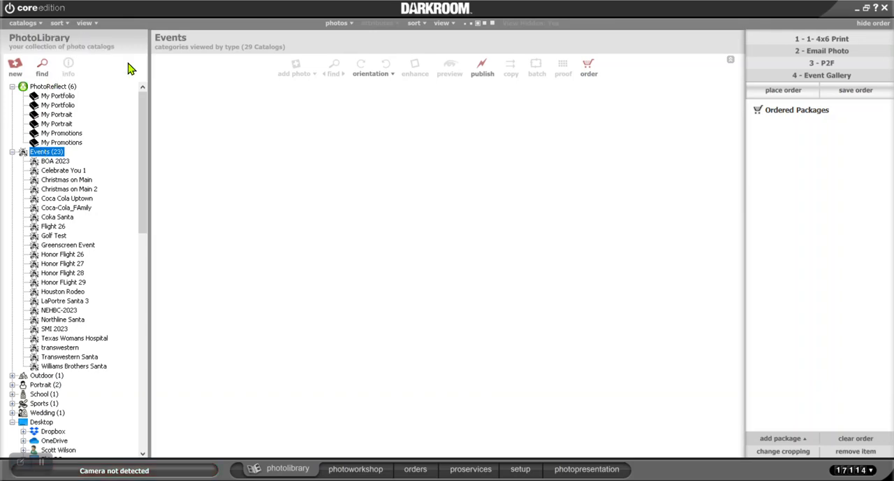
click(16, 68)
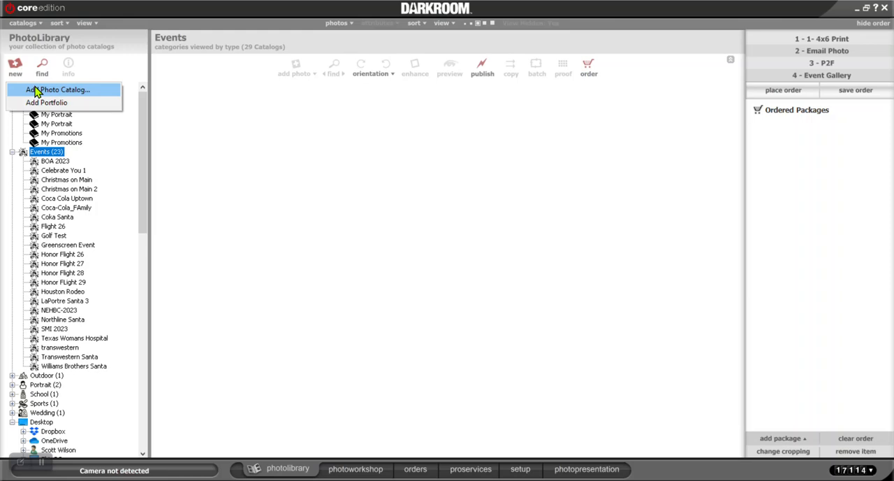
click(36, 91)
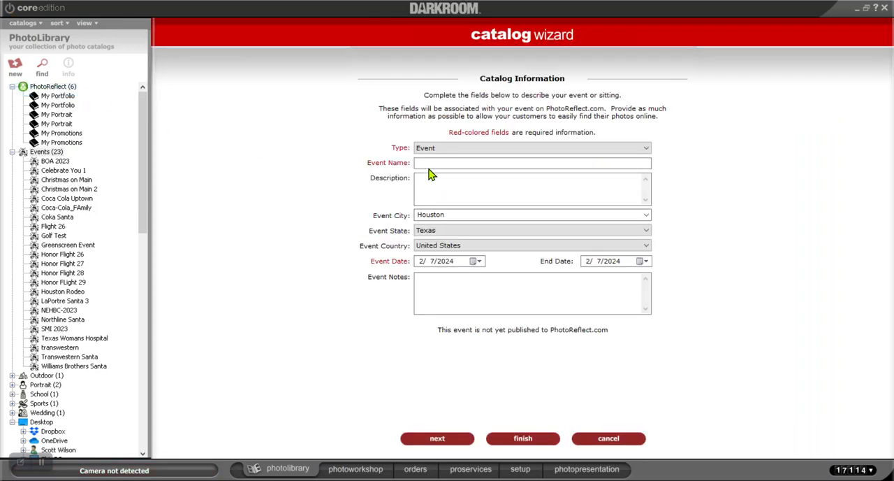
click(430, 164)
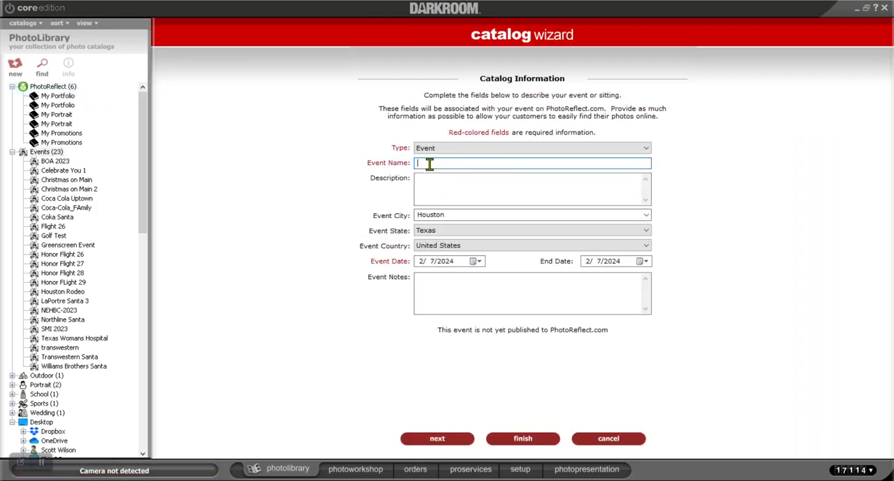
text(tfest)
key(BackSpace)
key(BackSpace)
key(BackSpace)
text(Testr)
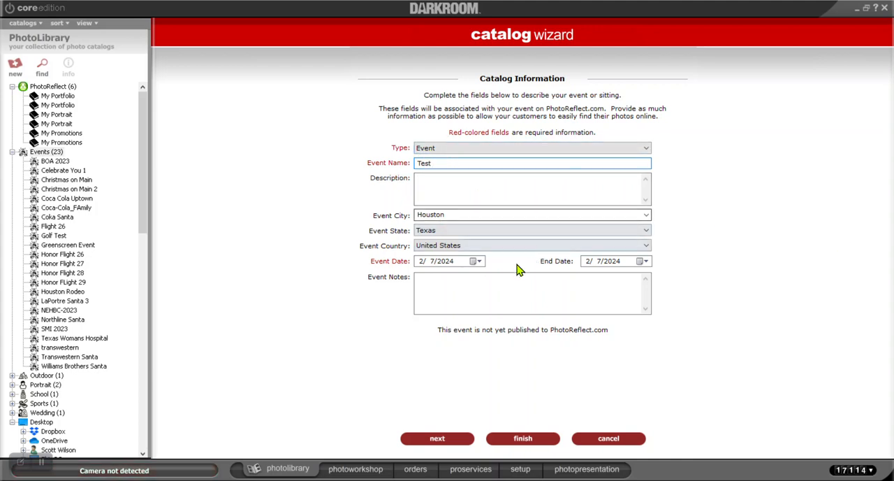
click(531, 442)
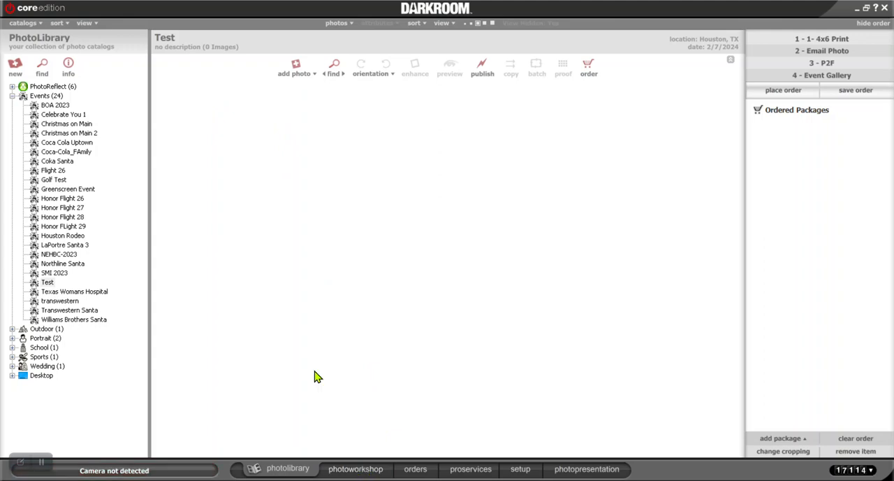
click(296, 69)
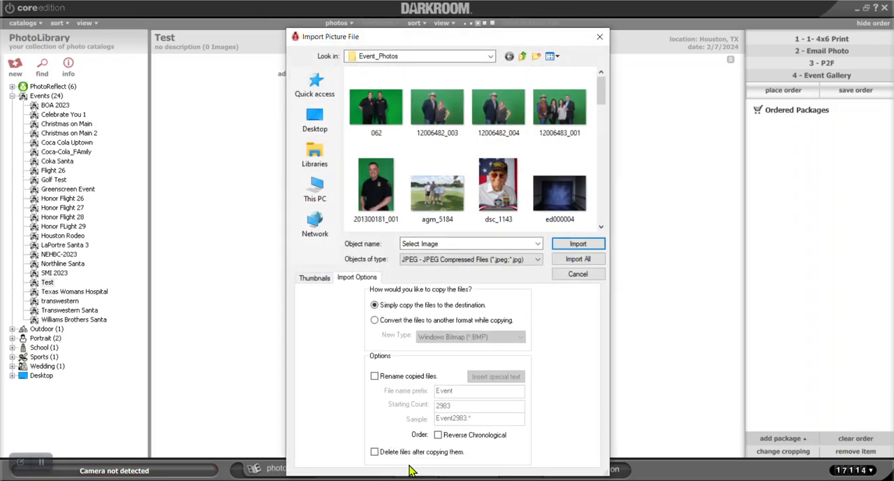
click(600, 39)
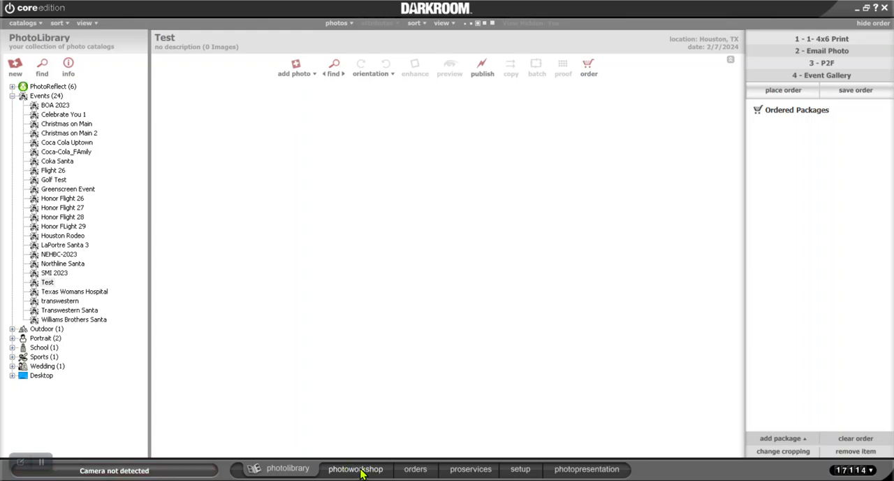
click(360, 470)
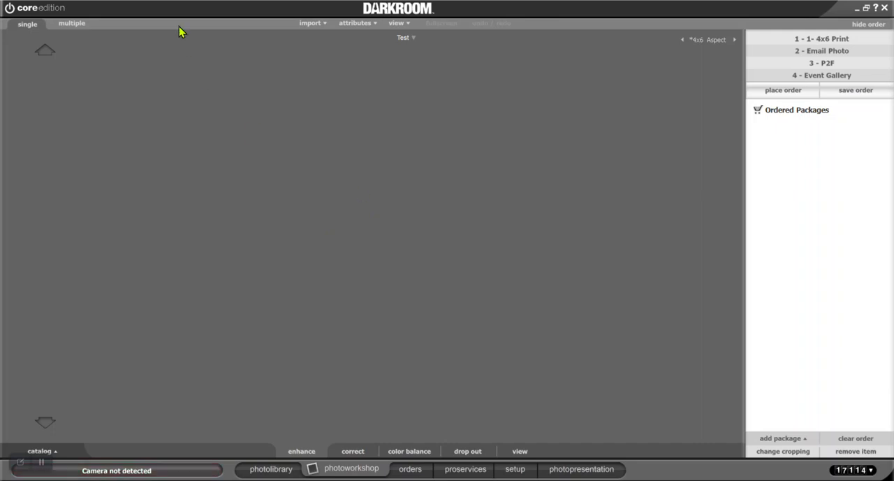
click(314, 23)
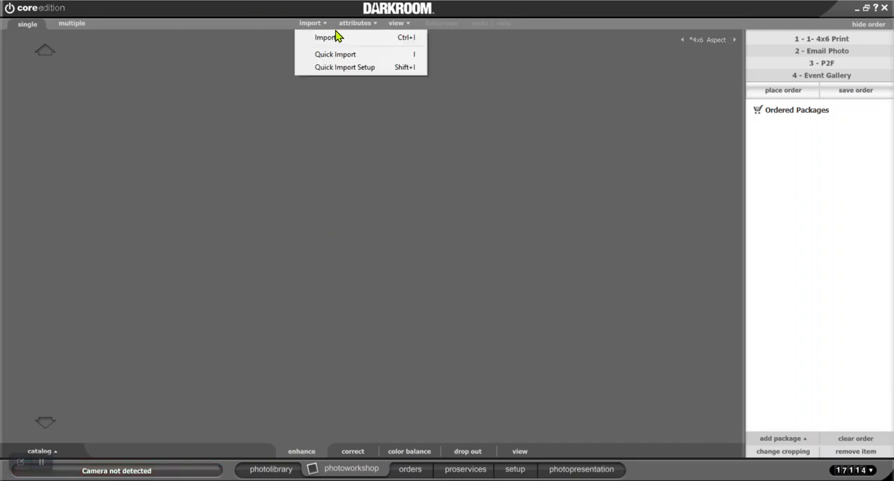
click(339, 37)
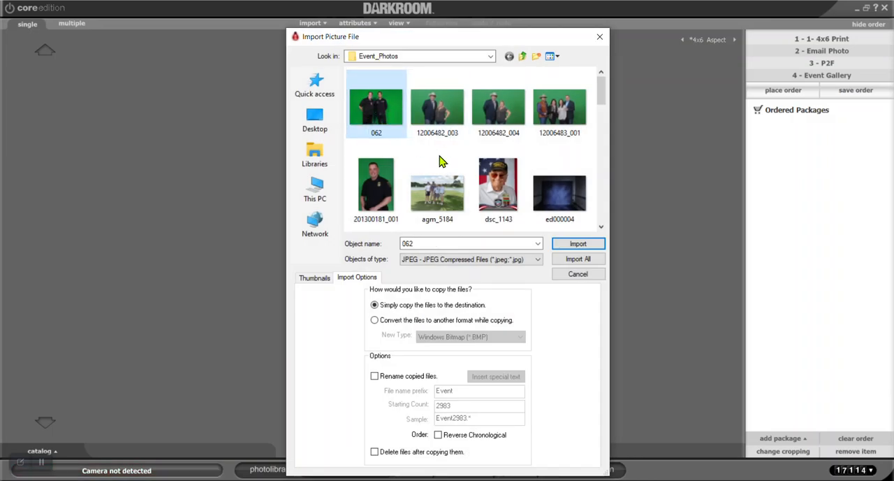
mouse_move(432, 103)
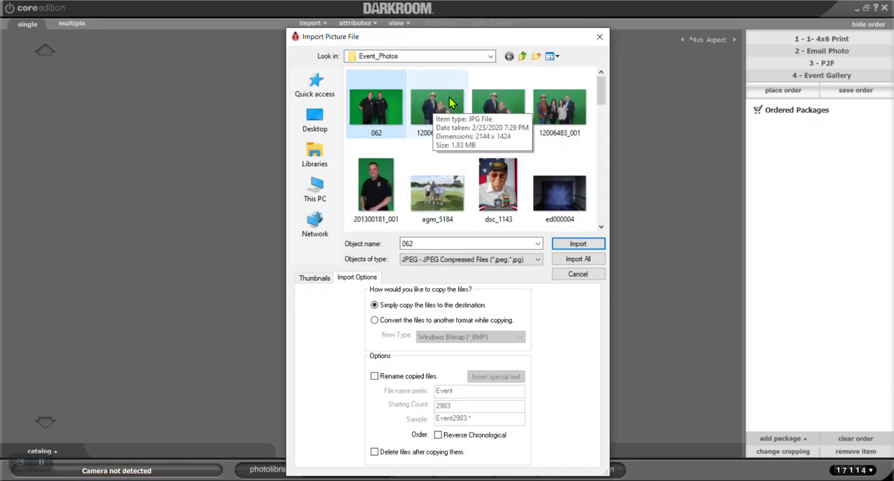
ctrl+click(439, 188)
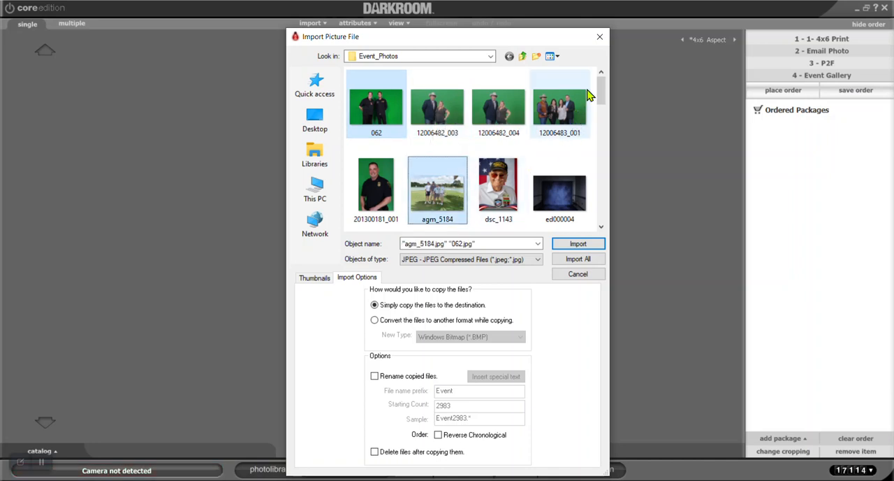
drag(601, 89, 611, 116)
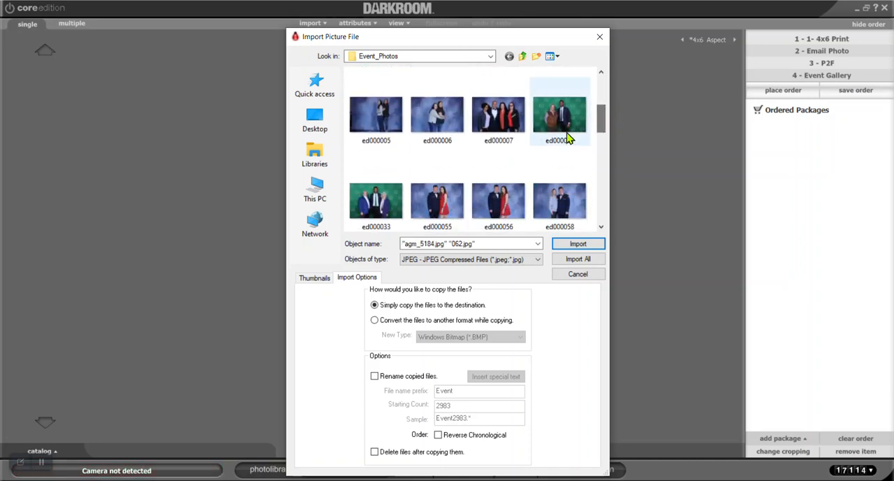
ctrl+click(511, 195)
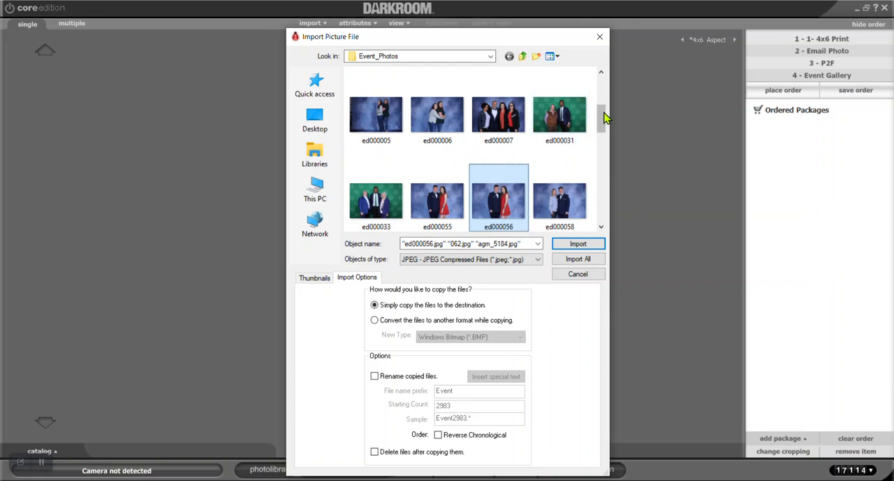
drag(605, 118, 627, 203)
ctrl+click(376, 183)
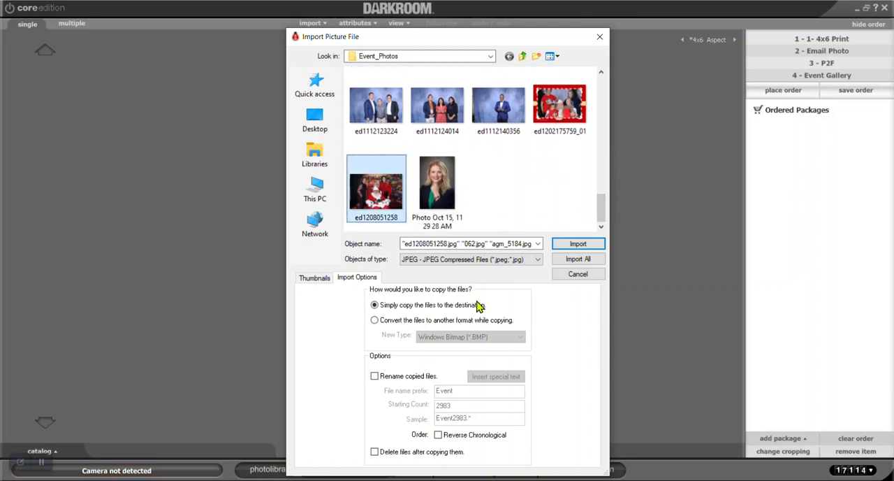
click(588, 243)
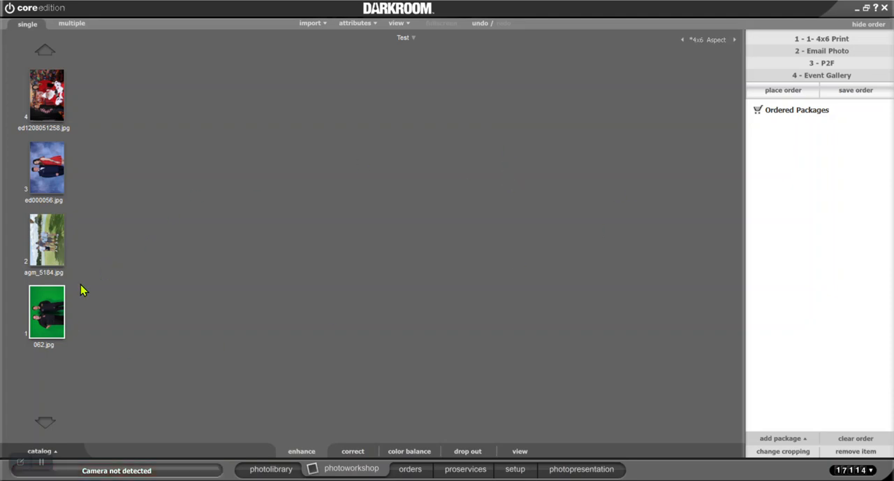
Open 062.jpg for enhancement, rotate it upright and shift the subjects slightly right and down within the crop frame
click(60, 311)
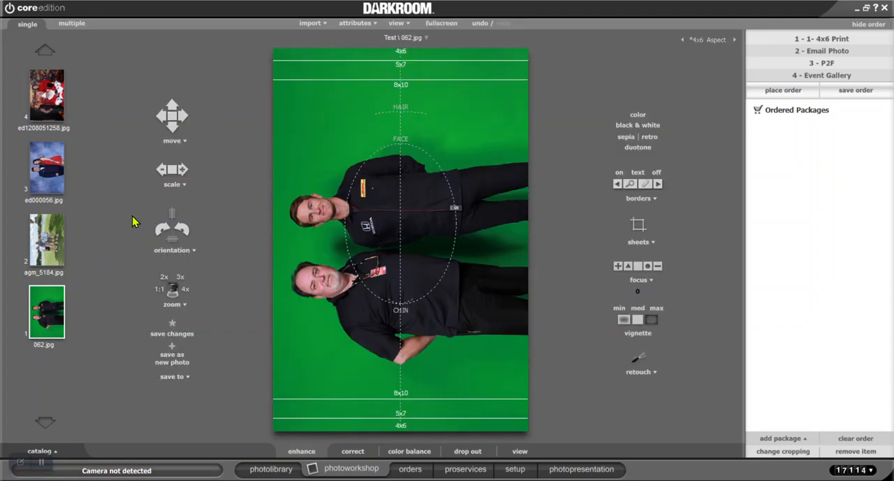
click(168, 228)
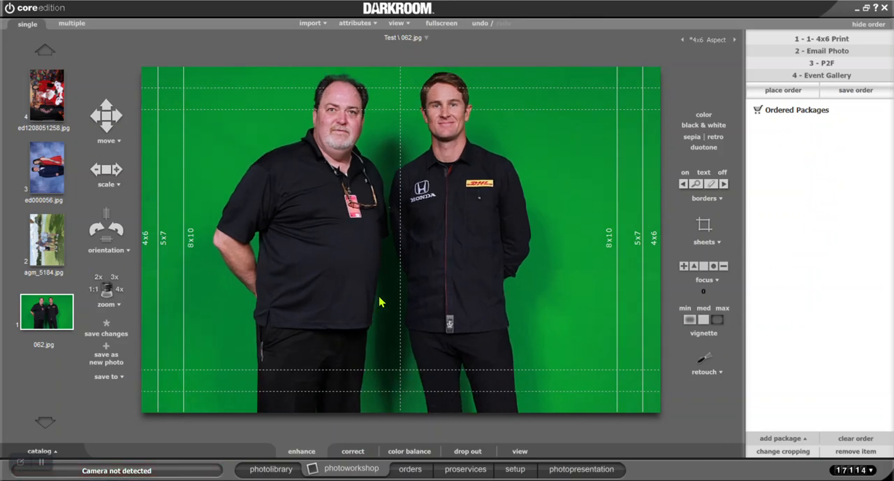
scroll(381, 301, up, 2)
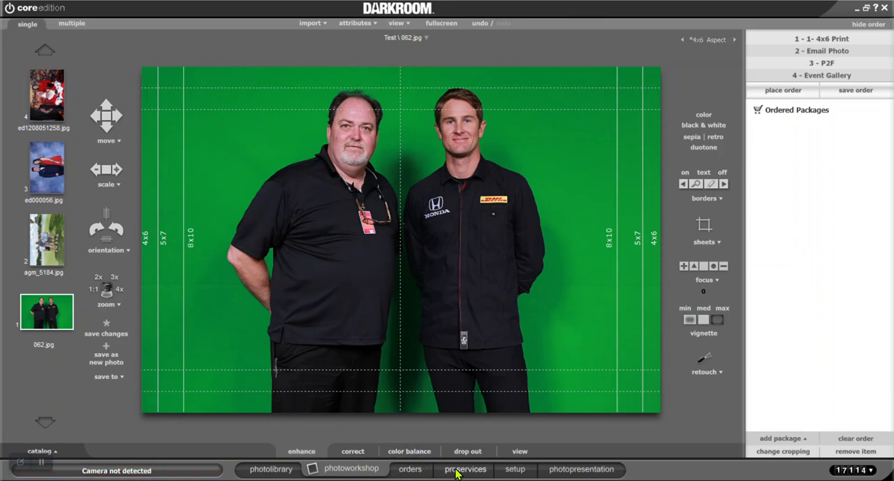
Review the Camera Options in the setup area, then return to 062.jpg in the photo workshop
click(518, 472)
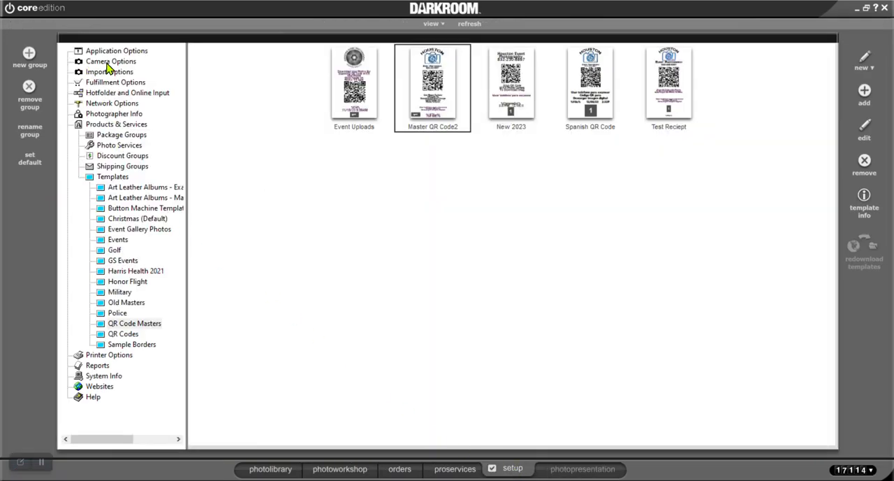
click(108, 63)
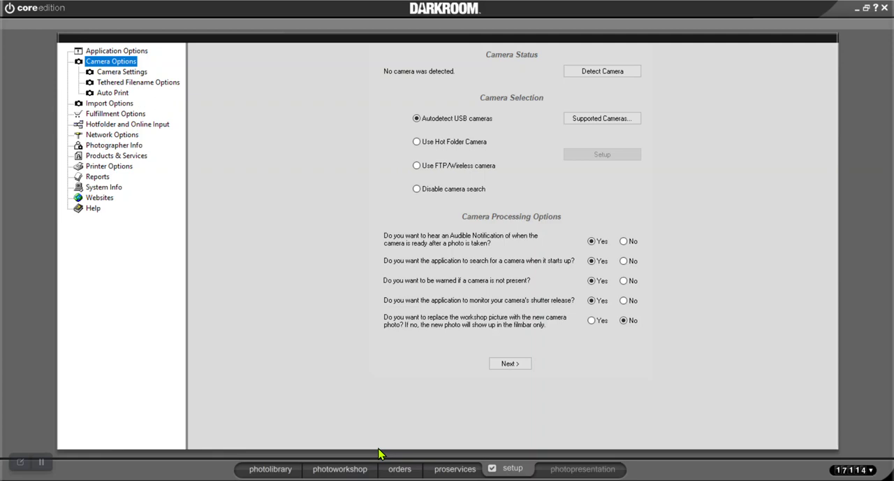
click(366, 473)
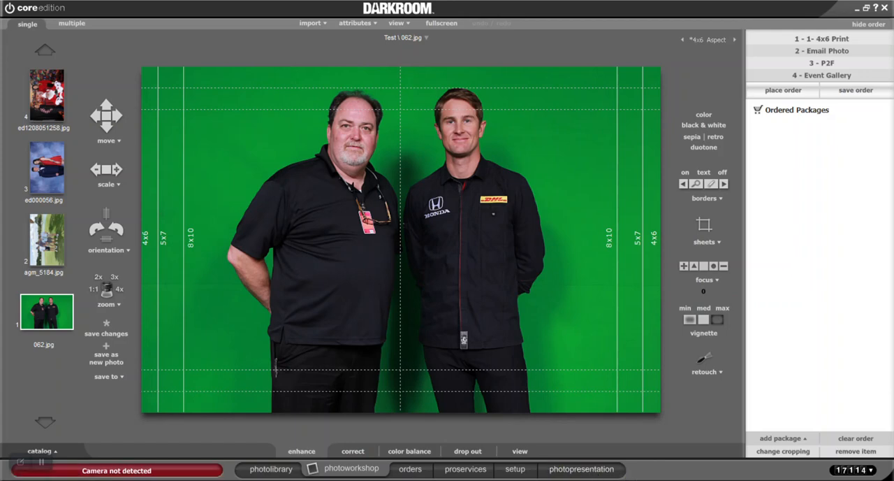
mouse_move(644, 479)
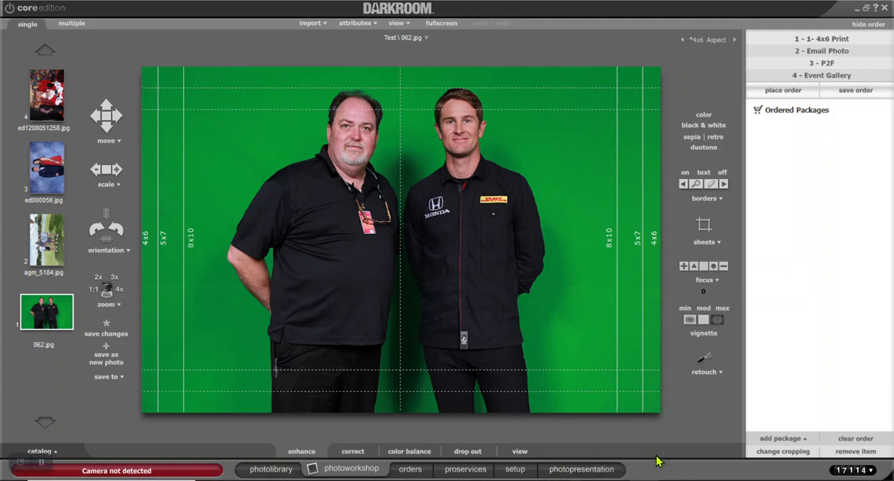